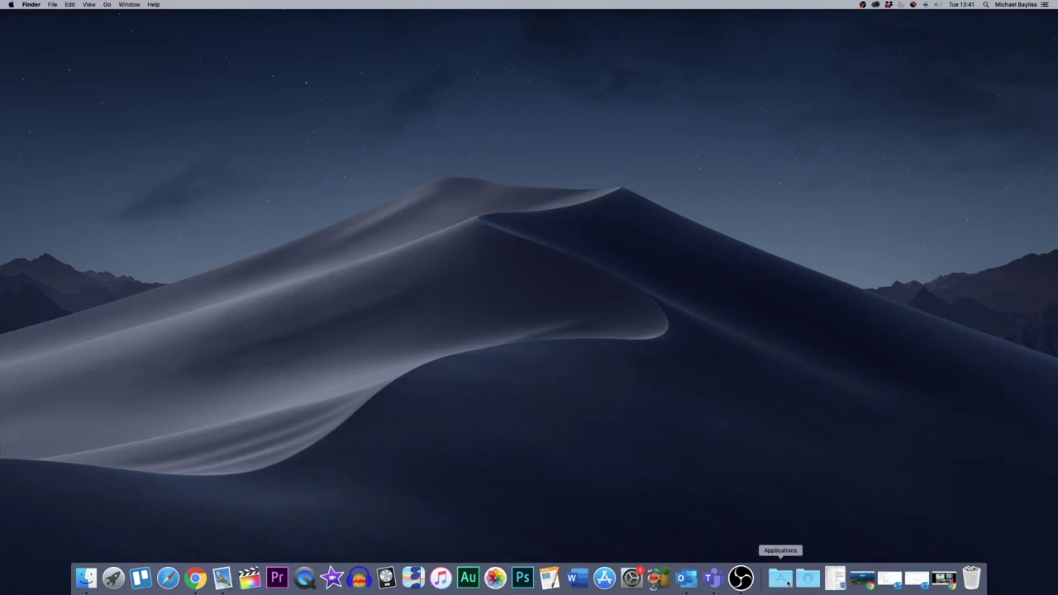
- Bring up the context menu of the Applications folder in the Dock
right_click(787, 584)
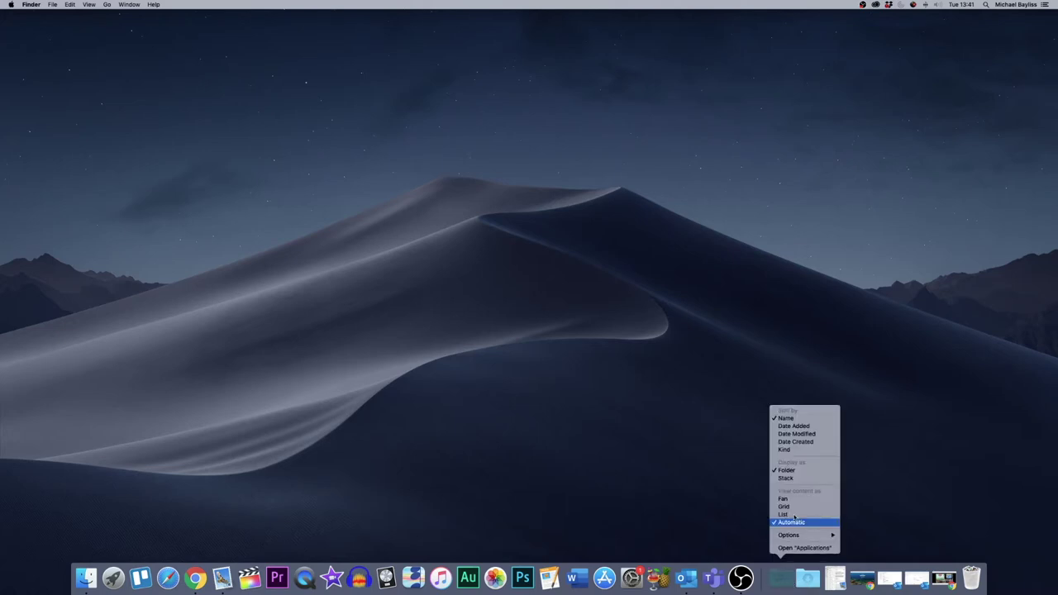
- Display the Applications Dock folder as a Stack and preview its grid of installed apps
left_click(799, 480)
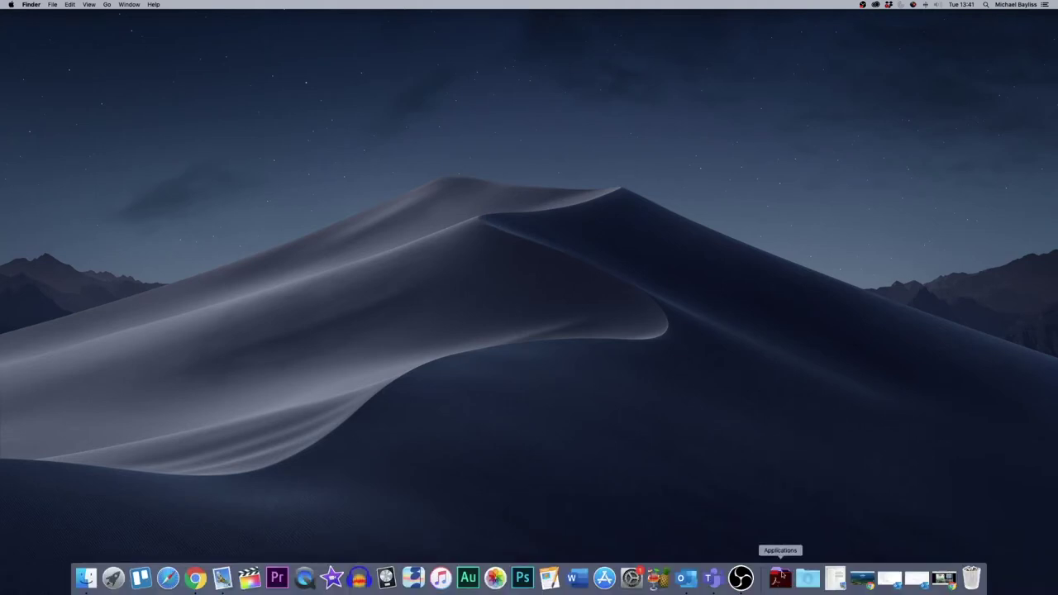
key("alt+super+d")
left_click(778, 580)
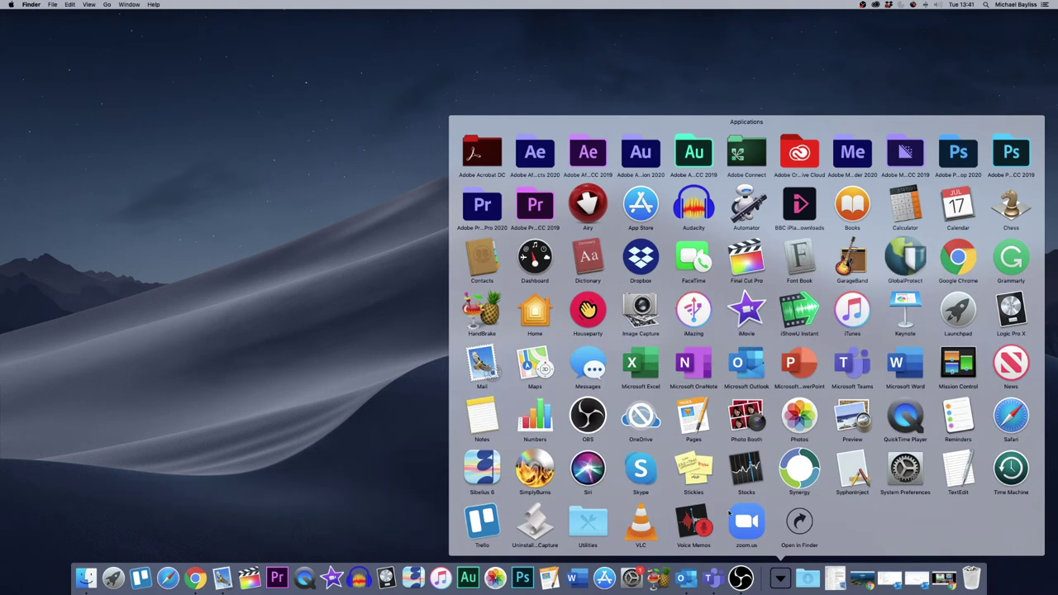
left_click(781, 587)
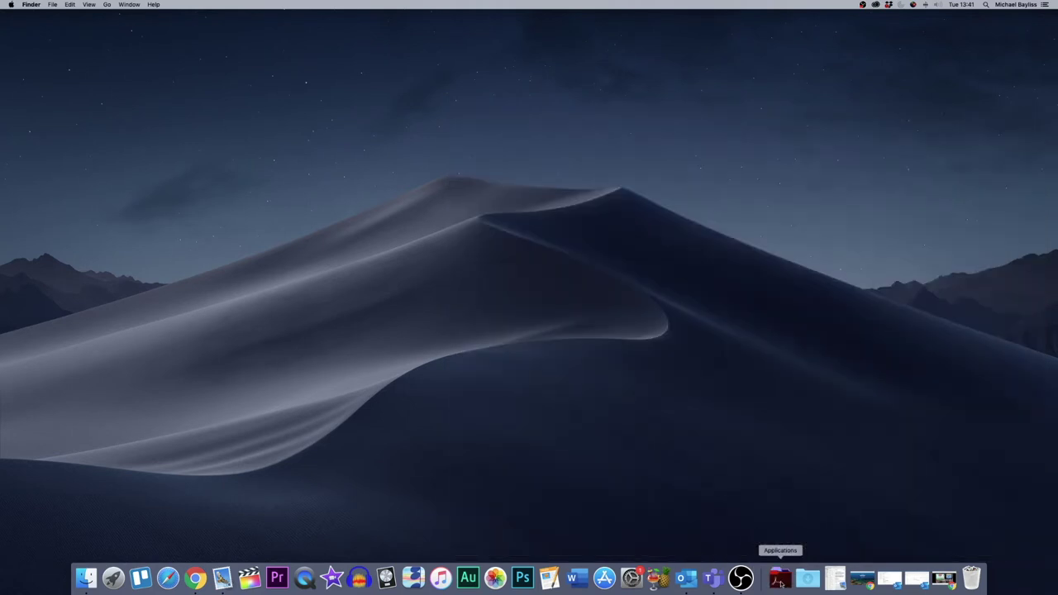
right_click(781, 584)
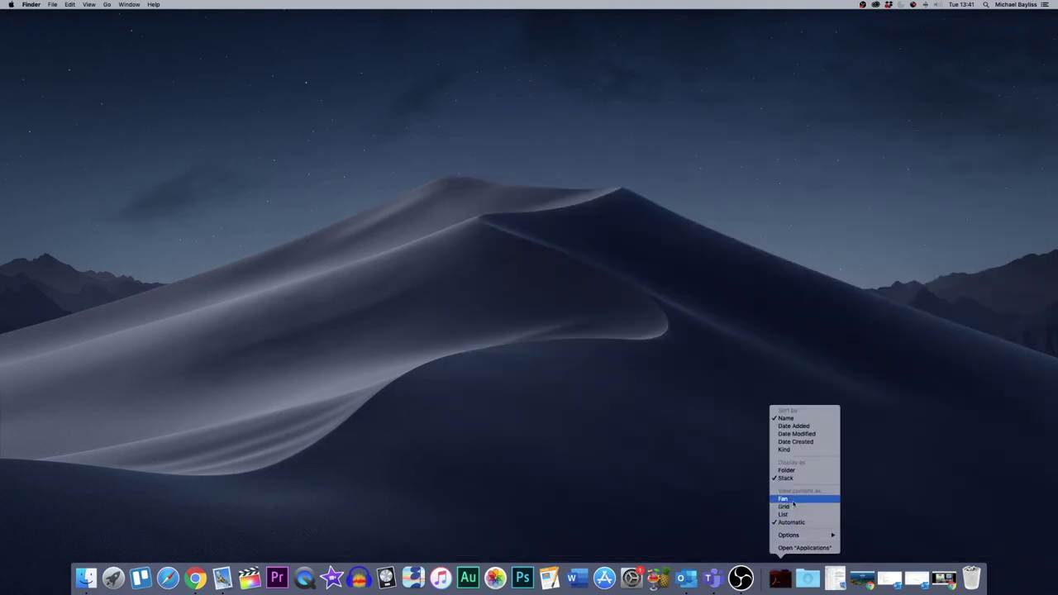
- Switch the Applications stack to Fan view and preview the fanned-out column
left_click(784, 499)
left_click(781, 581)
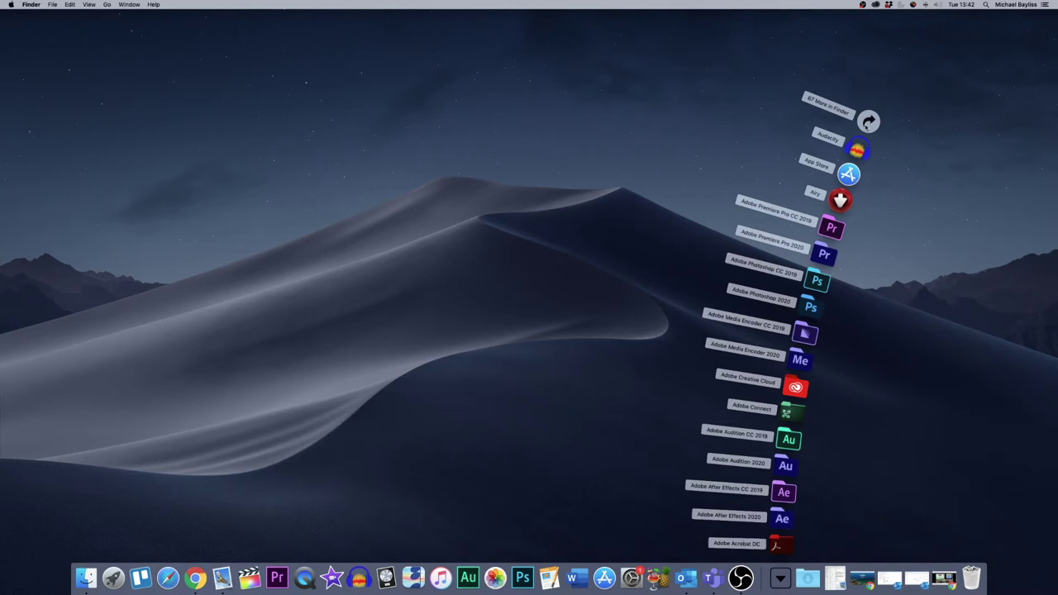
key("alt+super+d")
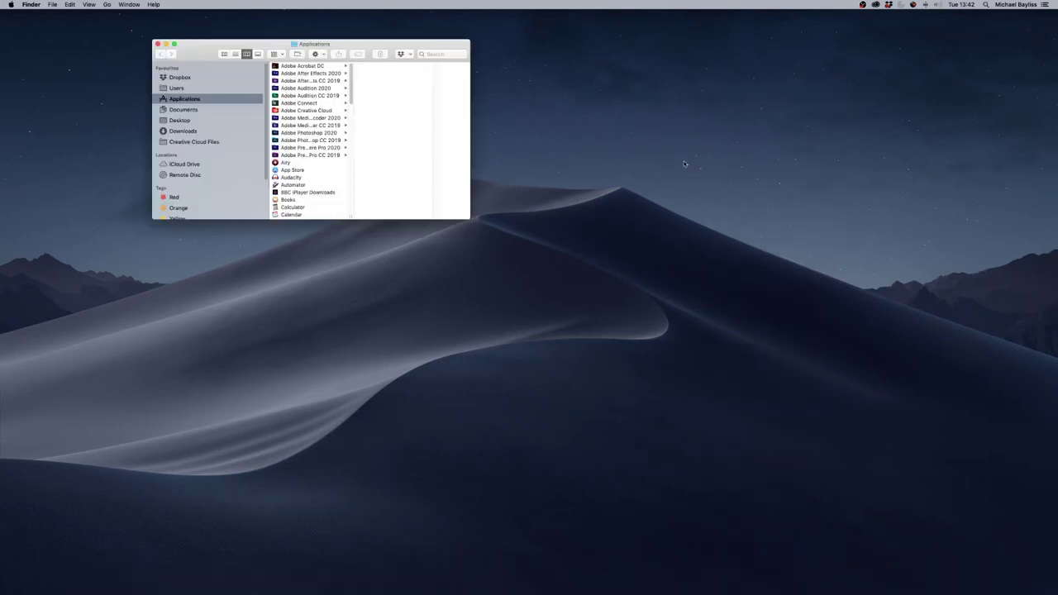
- Move and close the Applications window, then reopen the Applications fan
left_click_drag(390, 43, 563, 107)
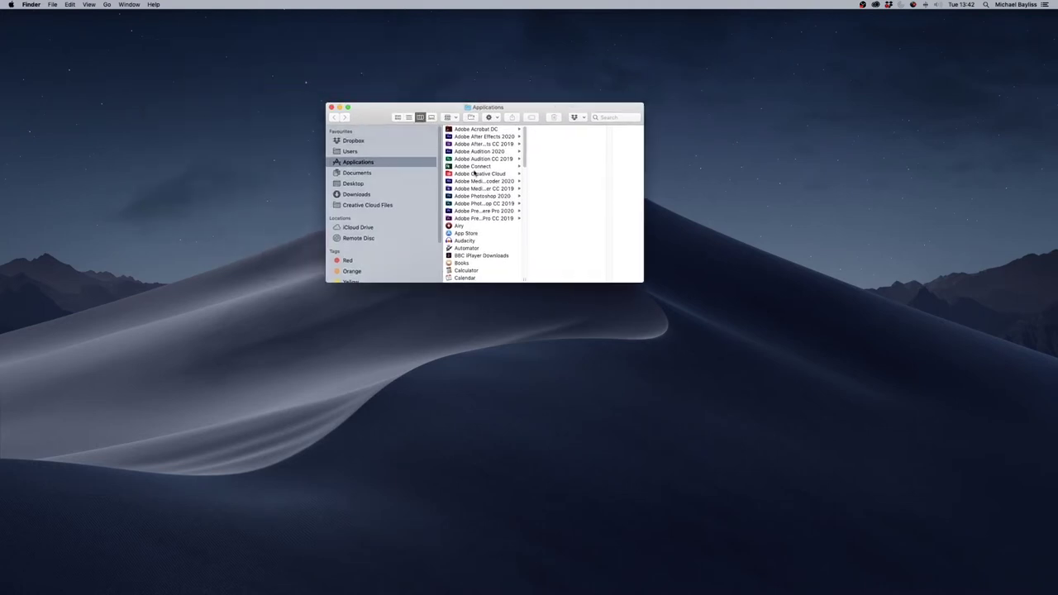
left_click(332, 108)
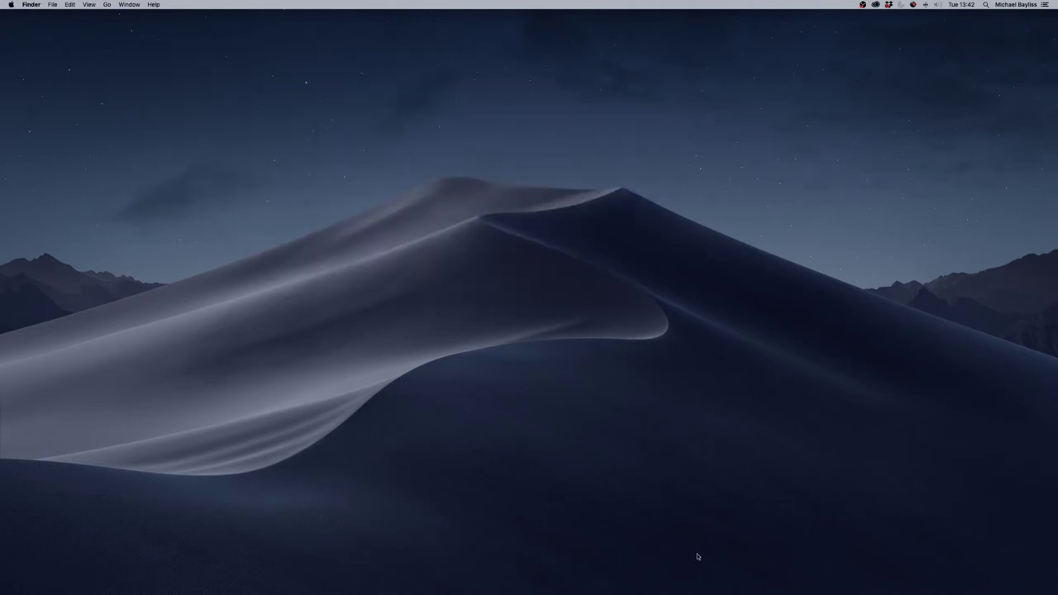
left_click(777, 582)
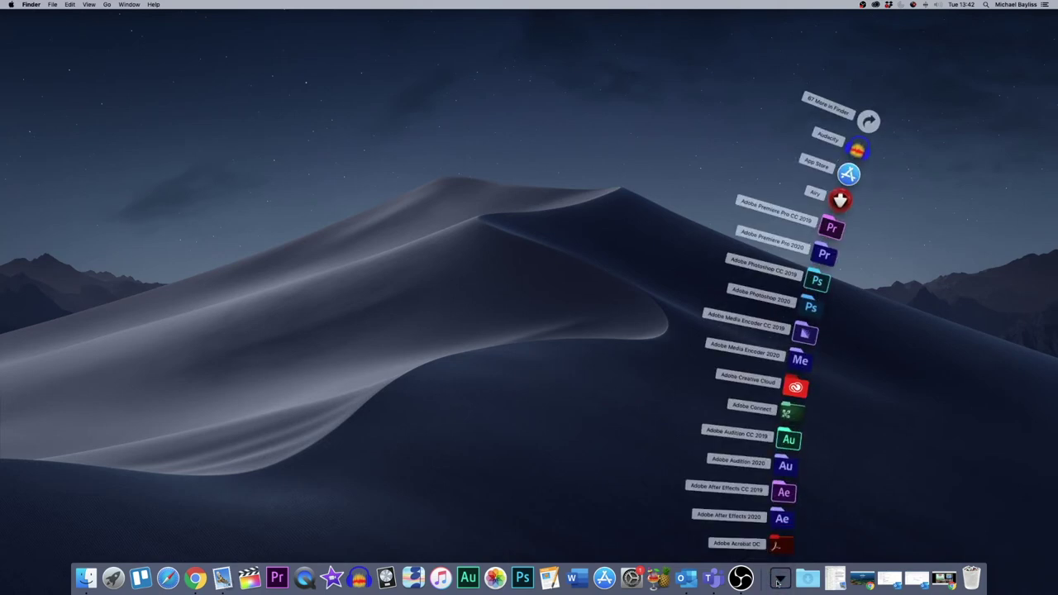
right_click(781, 578)
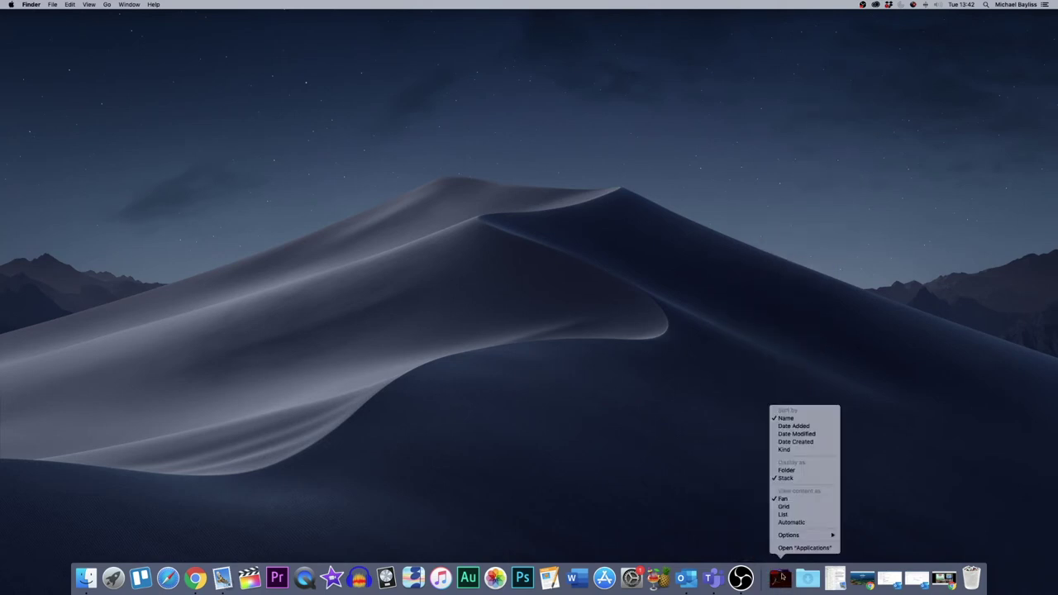
- Switch the Applications stack to Grid view and open the full icon panel
left_click(783, 514)
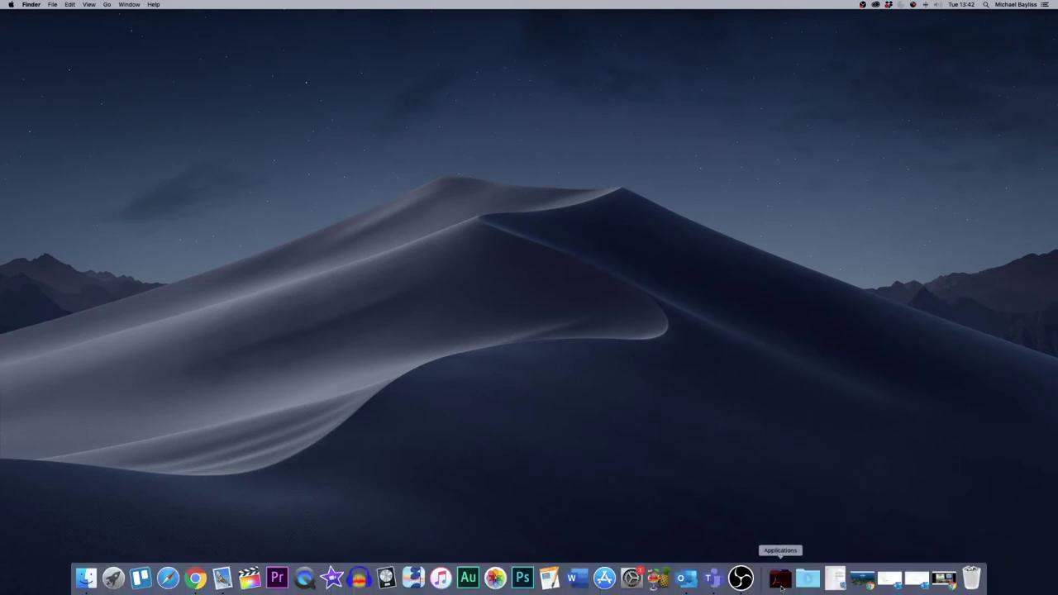
left_click(779, 580)
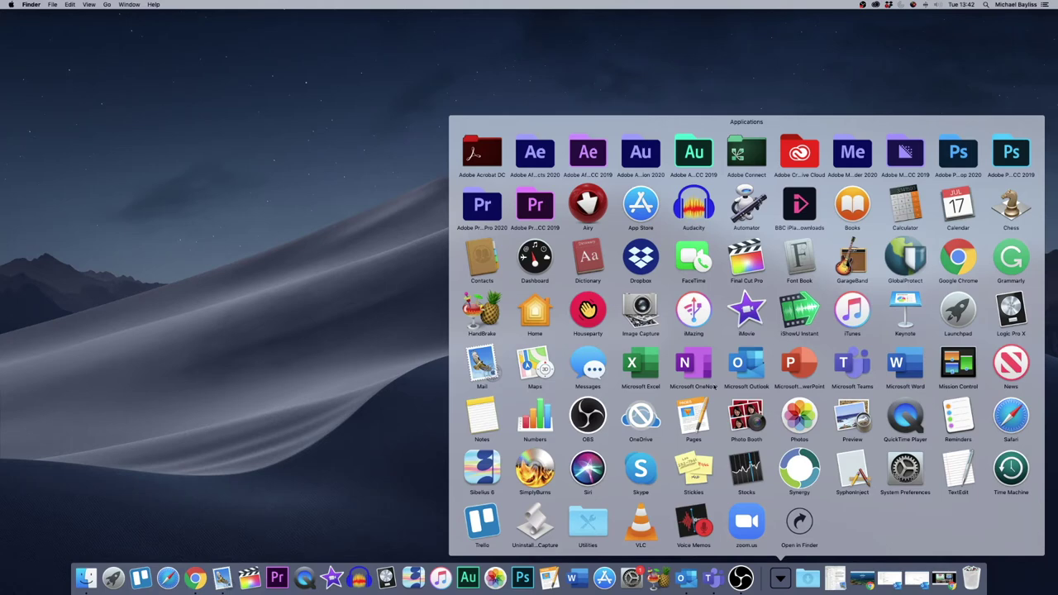
right_click(778, 582)
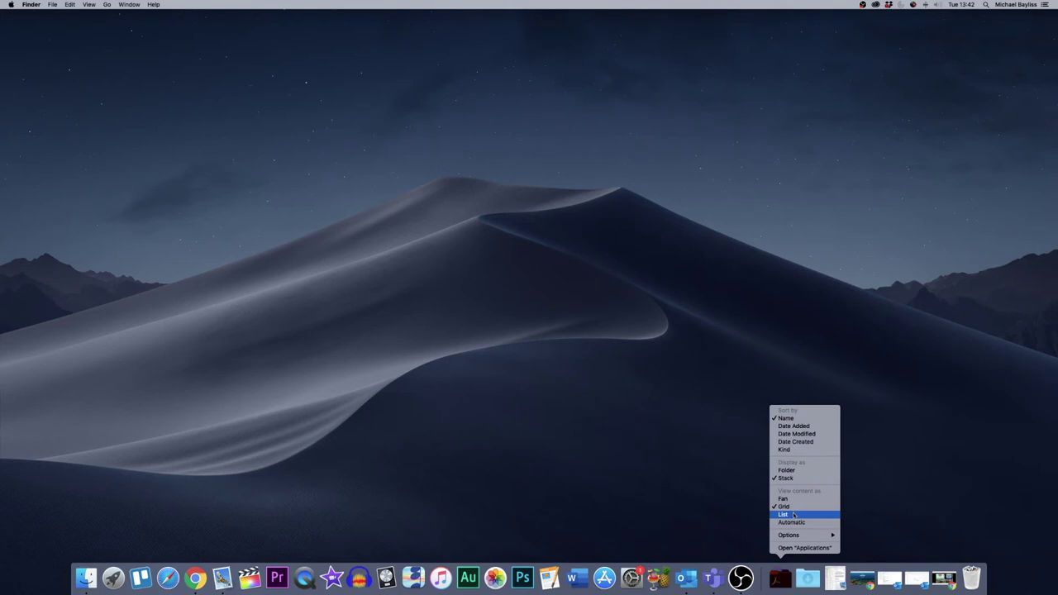
- Switch the Applications stack to List view, scroll to the last entries, then close it
left_click(794, 515)
left_click(780, 582)
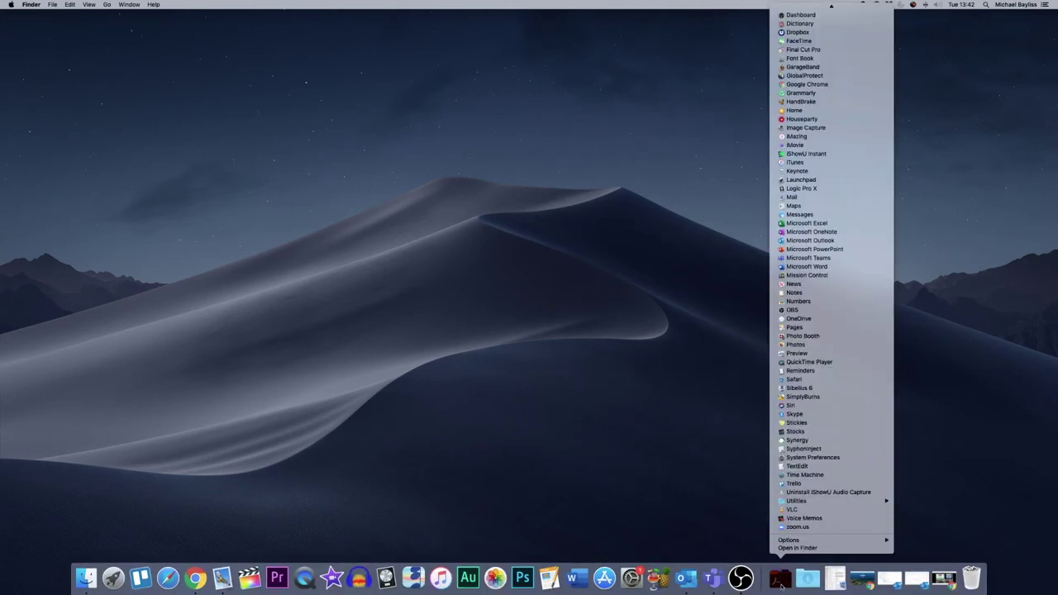
scroll(795, 455, "up", 5)
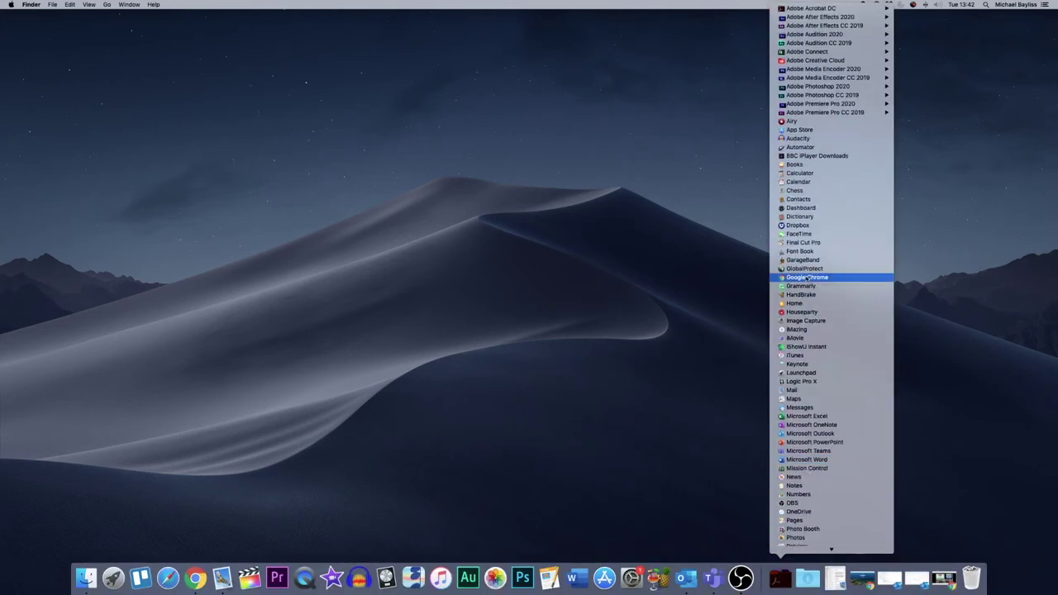
scroll(813, 190, "down", 3)
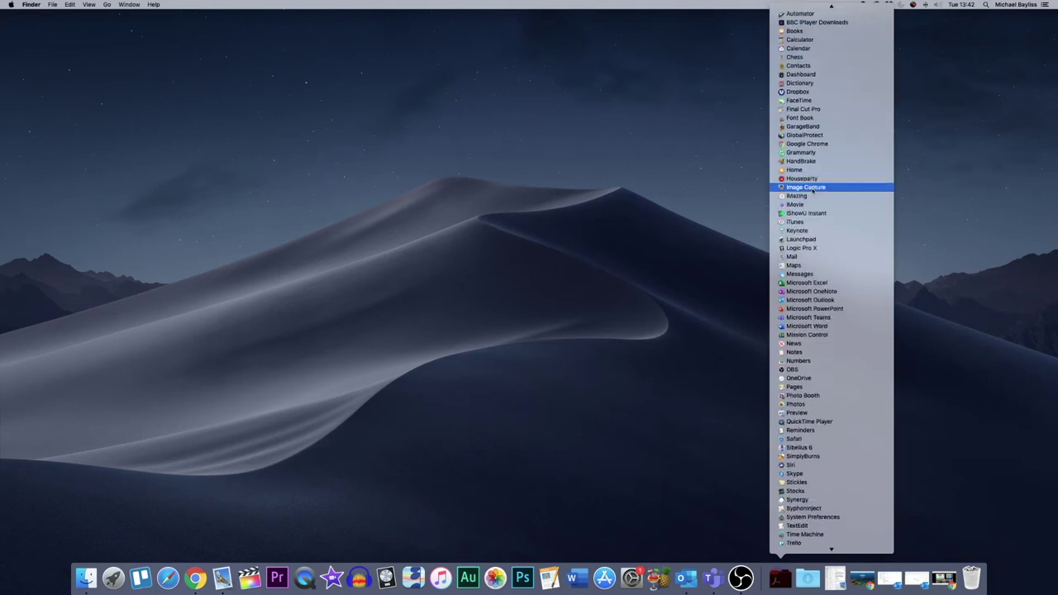
scroll(813, 190, "down", 2)
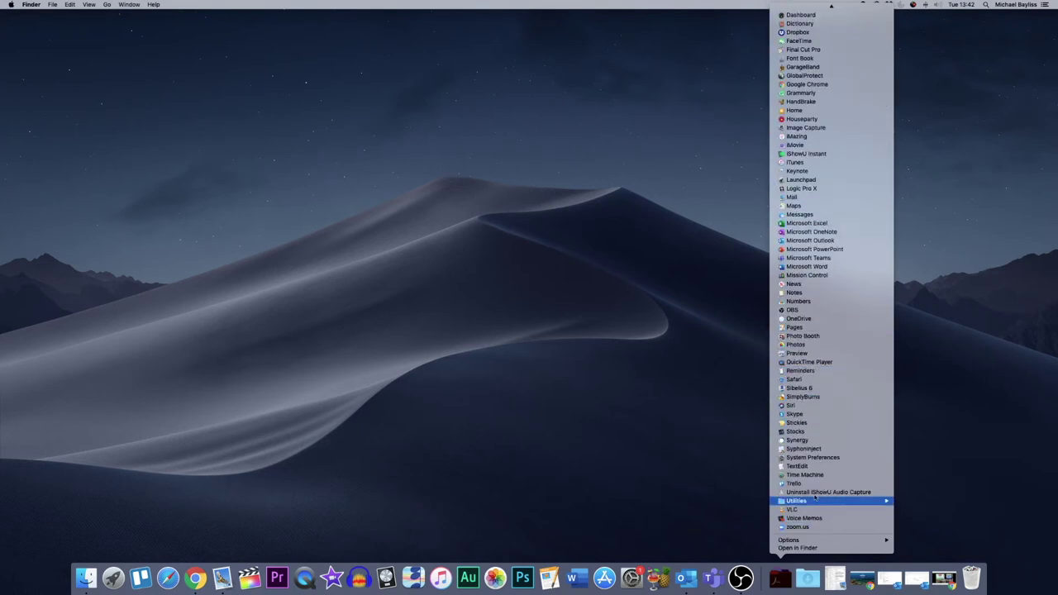
left_click(707, 441)
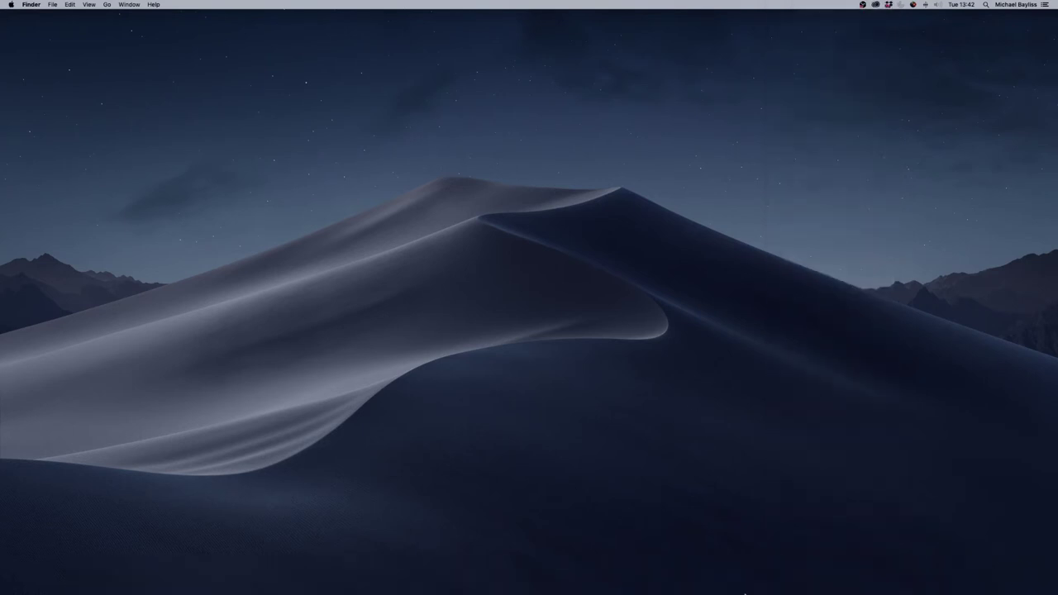
- Set the Applications item's content view to Automatic and display it as a Folder
right_click(783, 584)
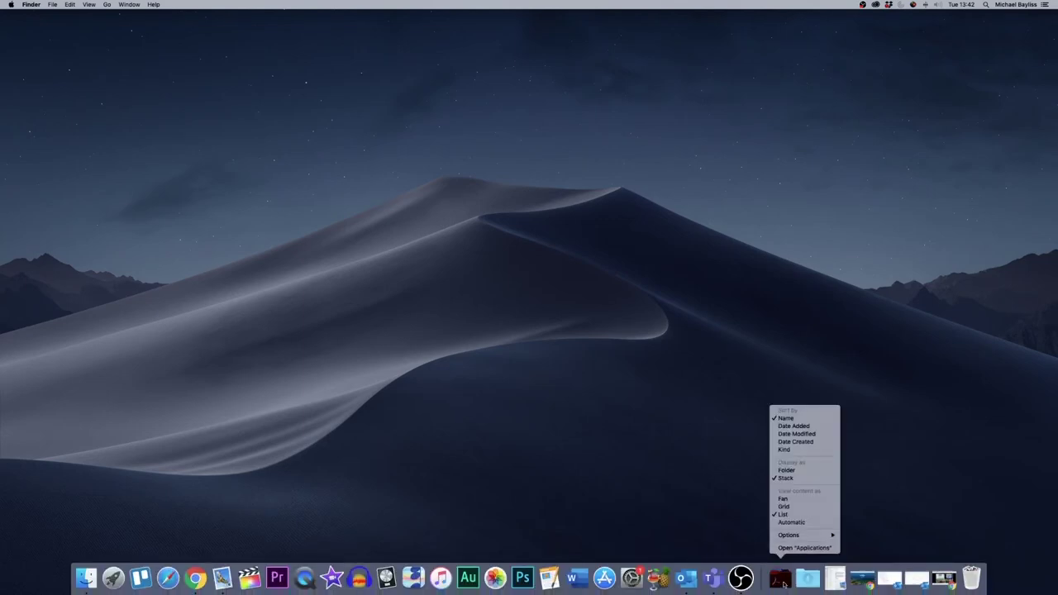
left_click(791, 522)
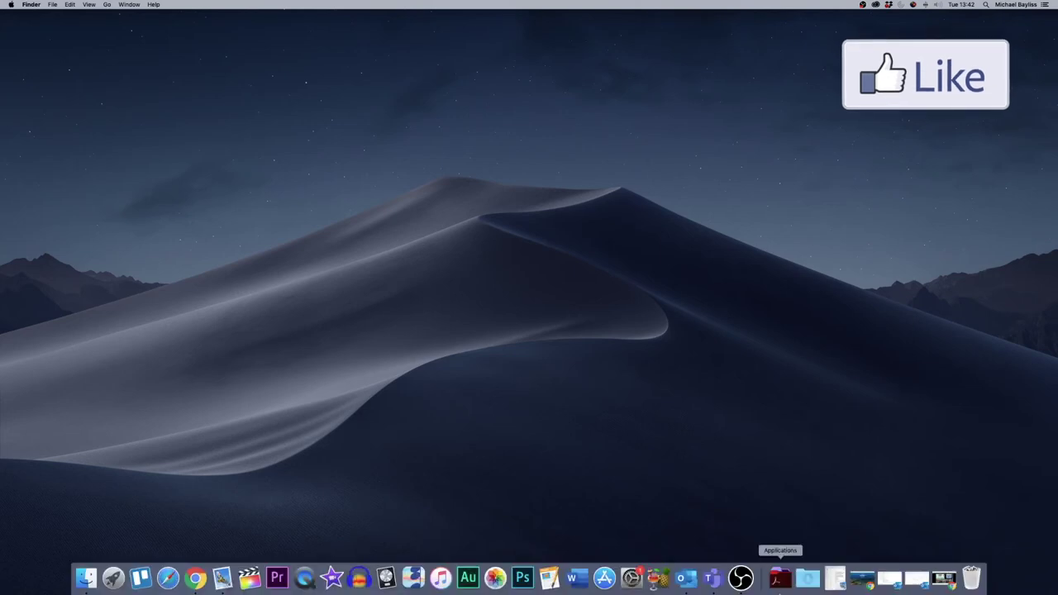
right_click(780, 579)
left_click(794, 470)
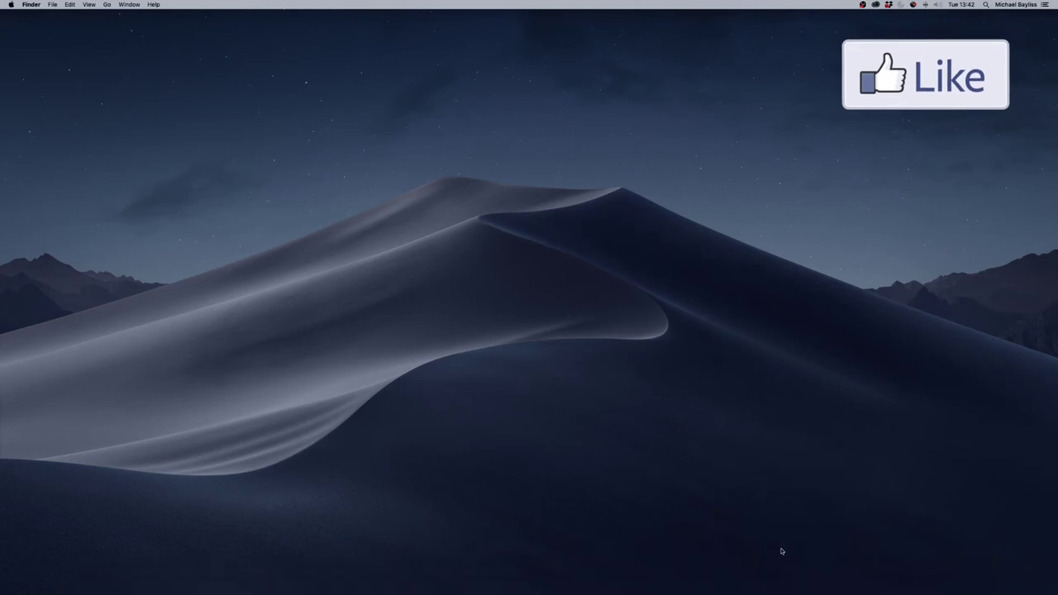
- Open the Applications icon grid, close it, and bring back the item's options
left_click(781, 579)
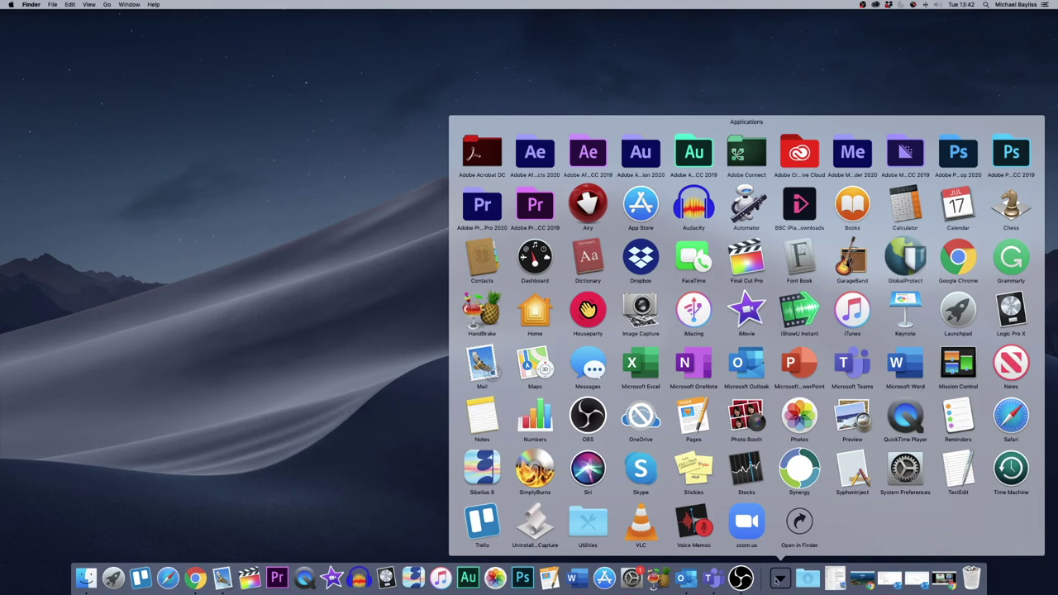
left_click(780, 578)
right_click(779, 581)
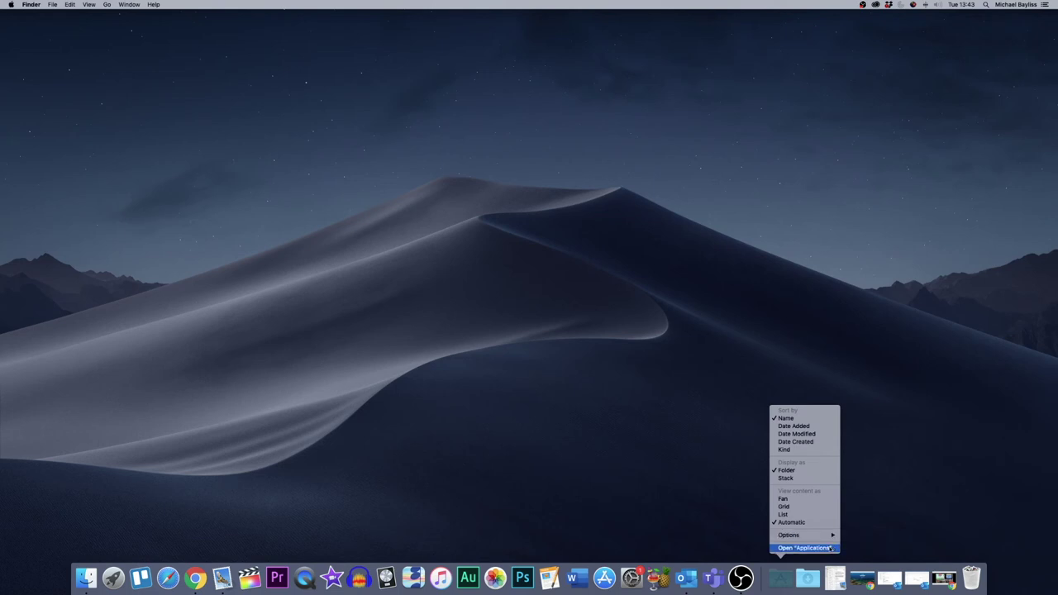
mouse_move(790, 535)
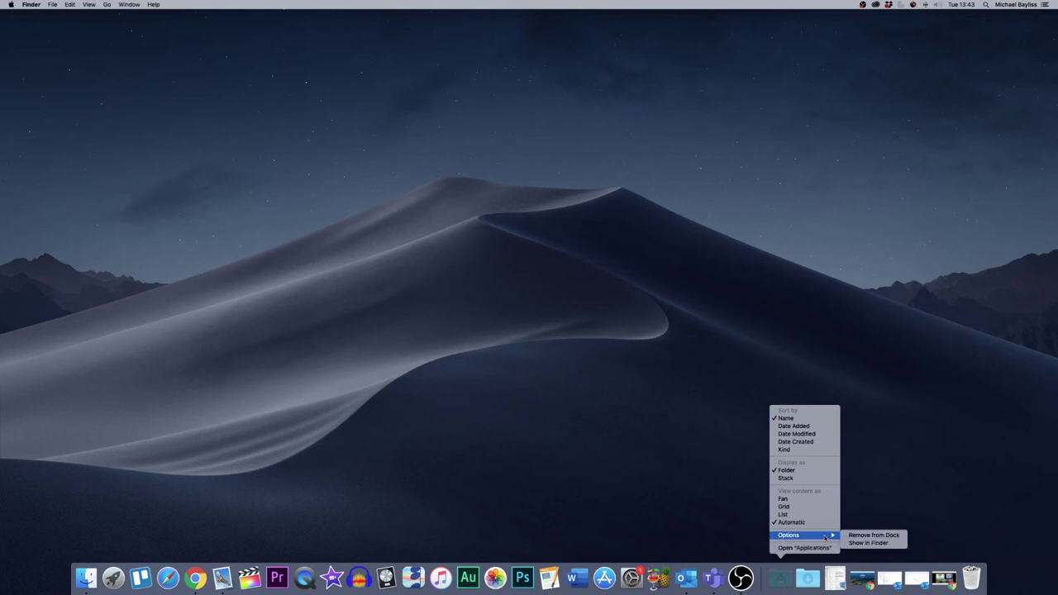
- Reveal Applications in Finder, open it in a window, close it, and start a new Finder window
left_click(883, 544)
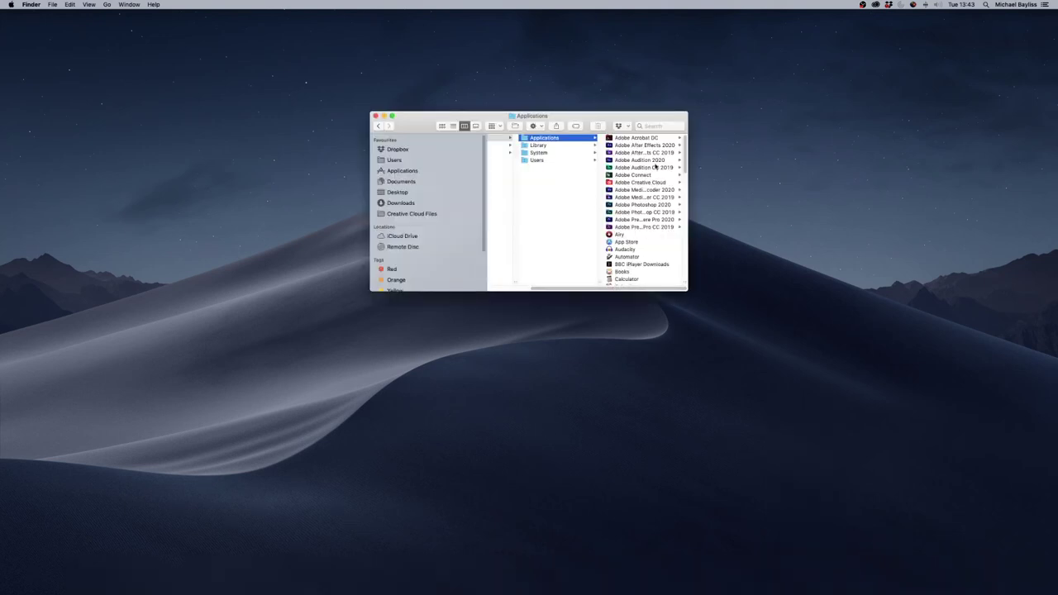
right_click(780, 579)
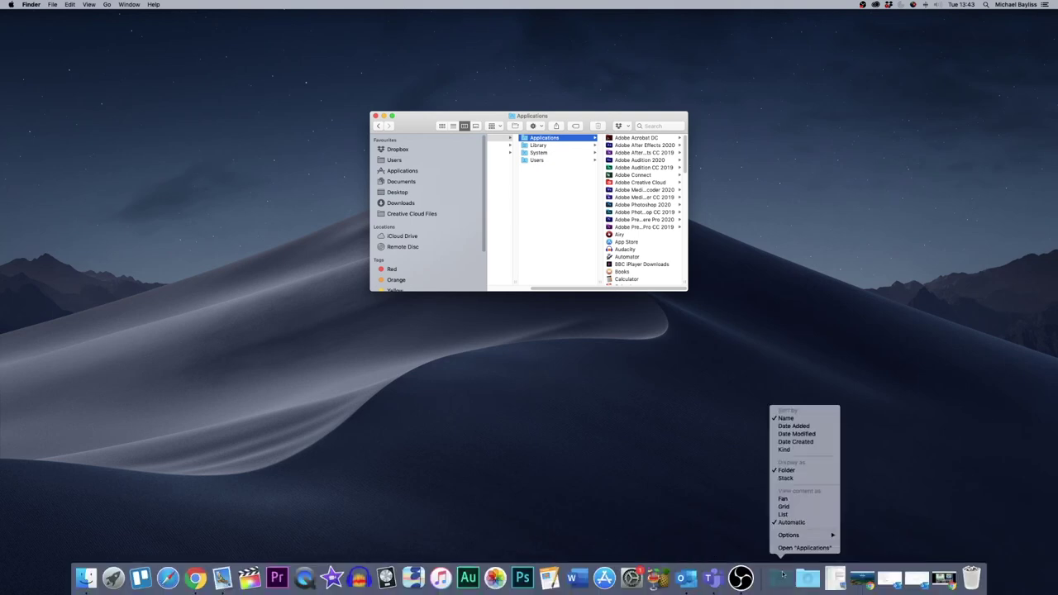
left_click(788, 549)
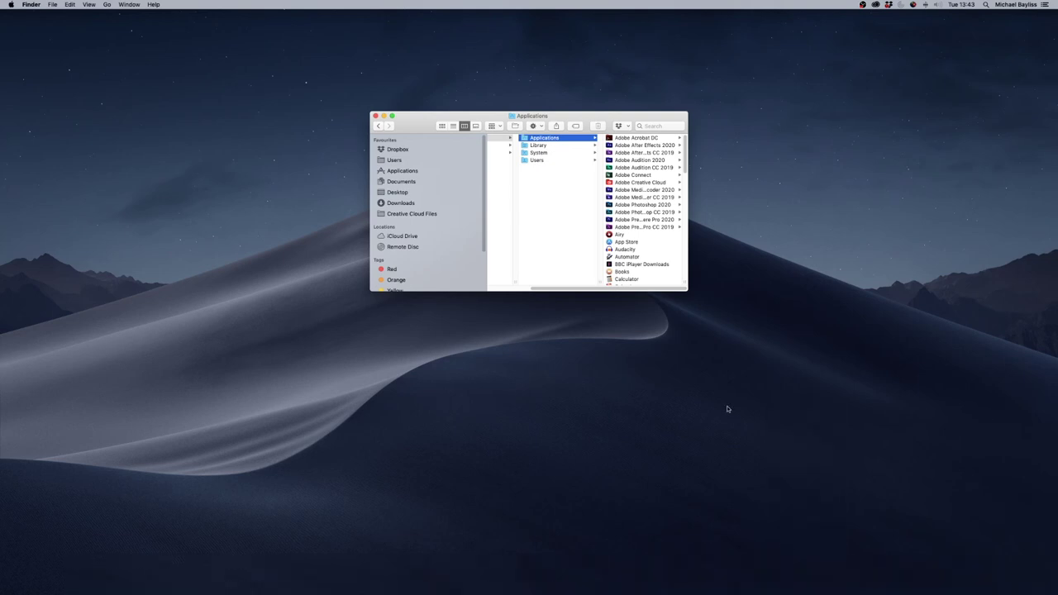
left_click(375, 116)
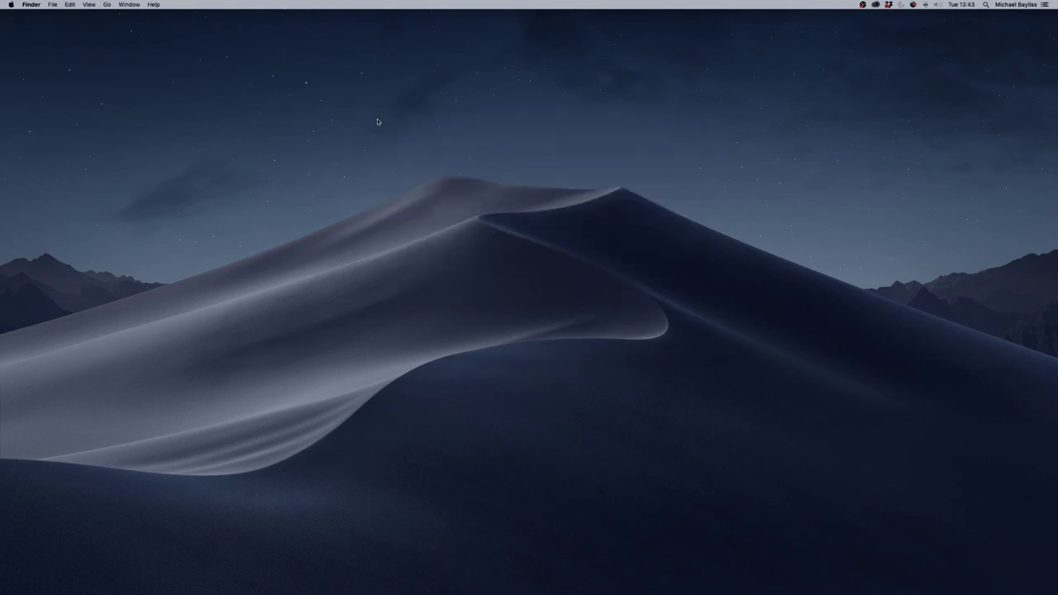
key("super+n")
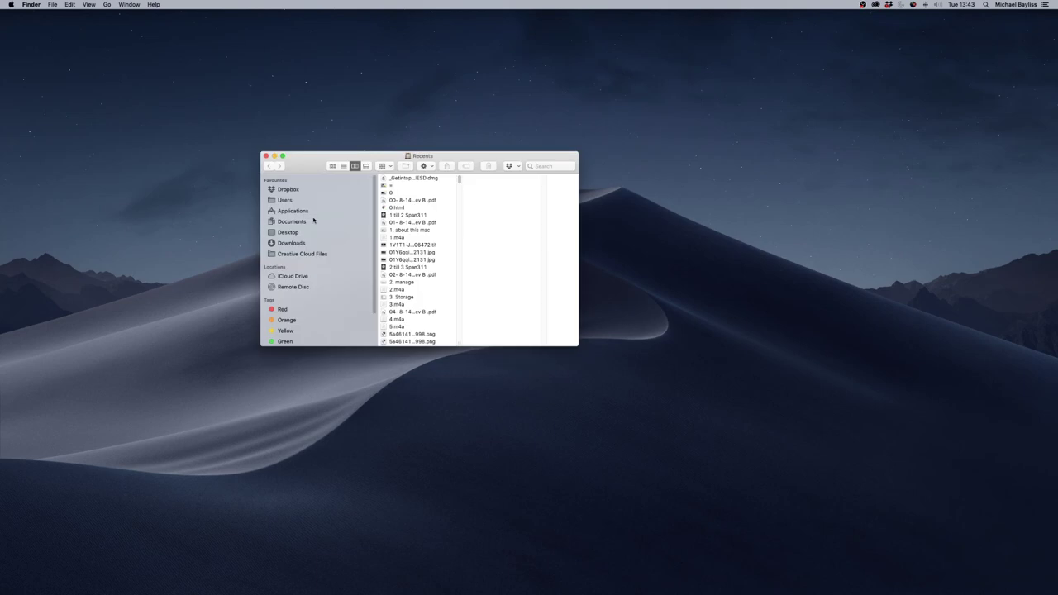
- Show Applications in the Finder window, scroll to its final entries, and preview the Dock grid
left_click(299, 211)
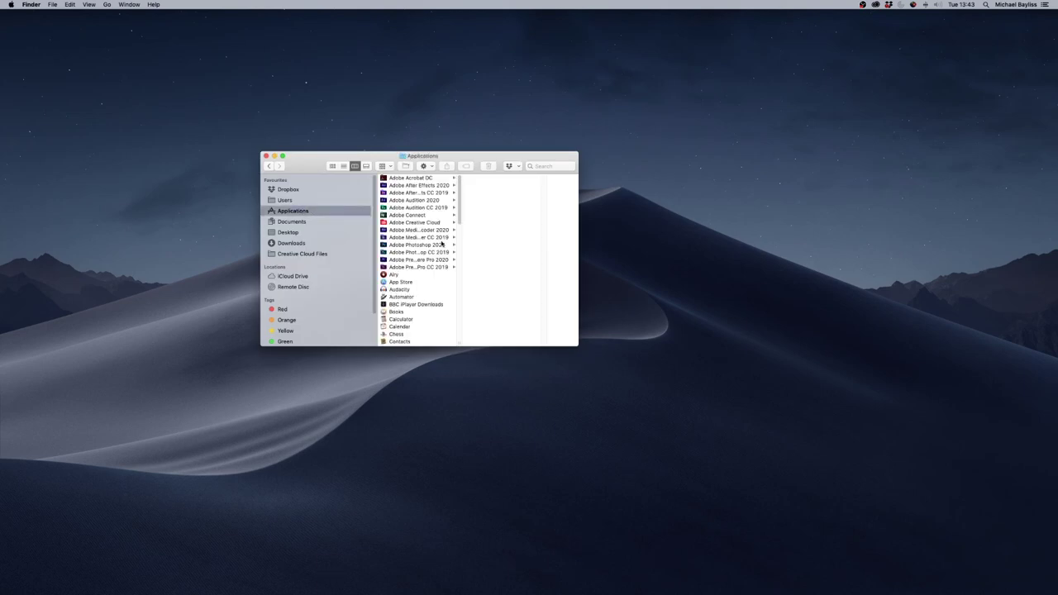
scroll(442, 244, "down", 10)
scroll(442, 244, "down", 5)
scroll(442, 244, "up", 15)
scroll(443, 244, "down", 10)
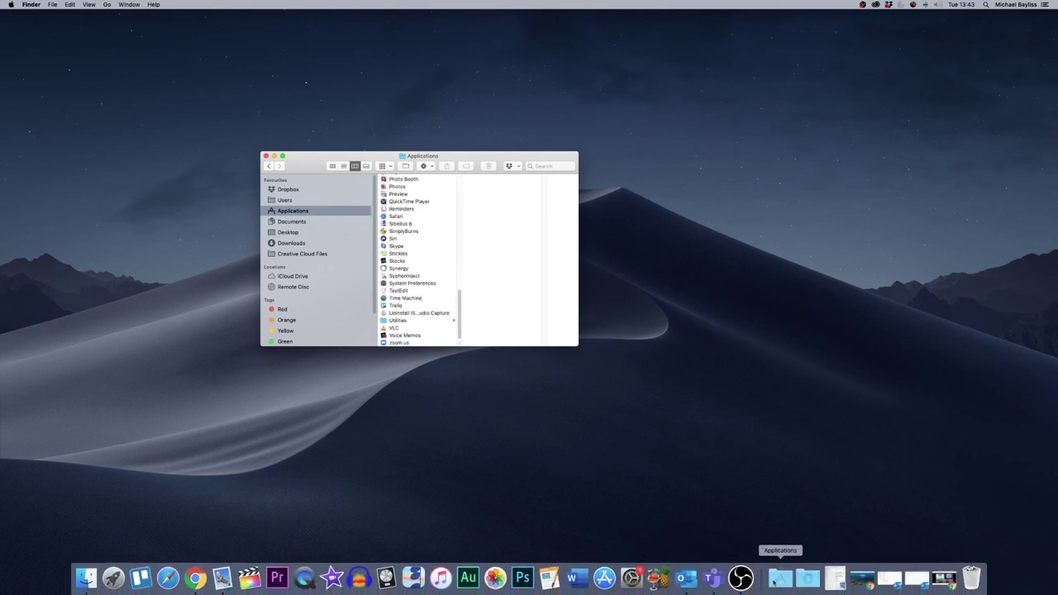
left_click(777, 579)
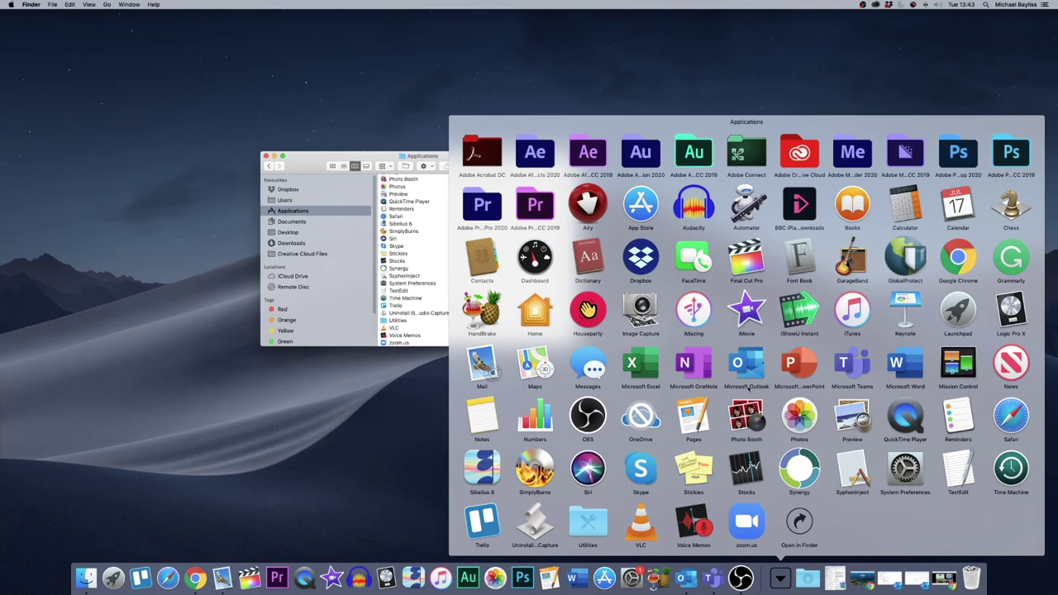
left_click(413, 438)
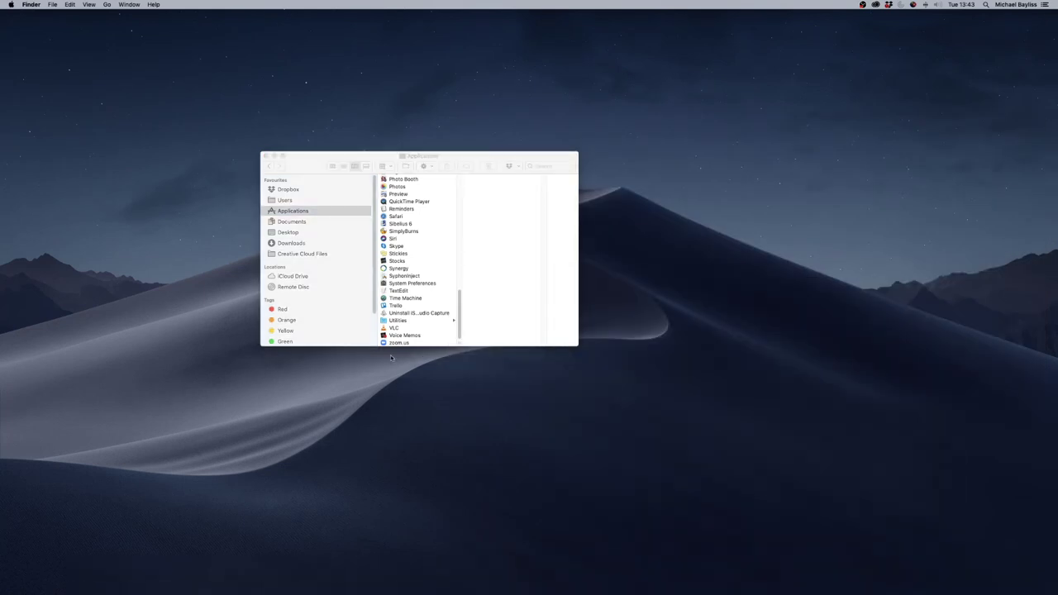